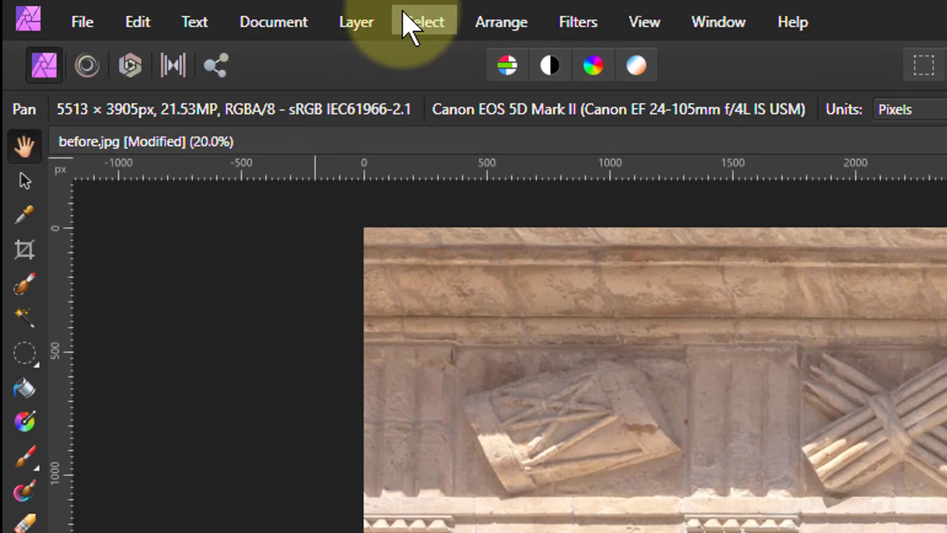
Step: Add an orange-red fill layer (RGB 255, 66, 20) over the whole photo at 100% opacity
click(359, 23)
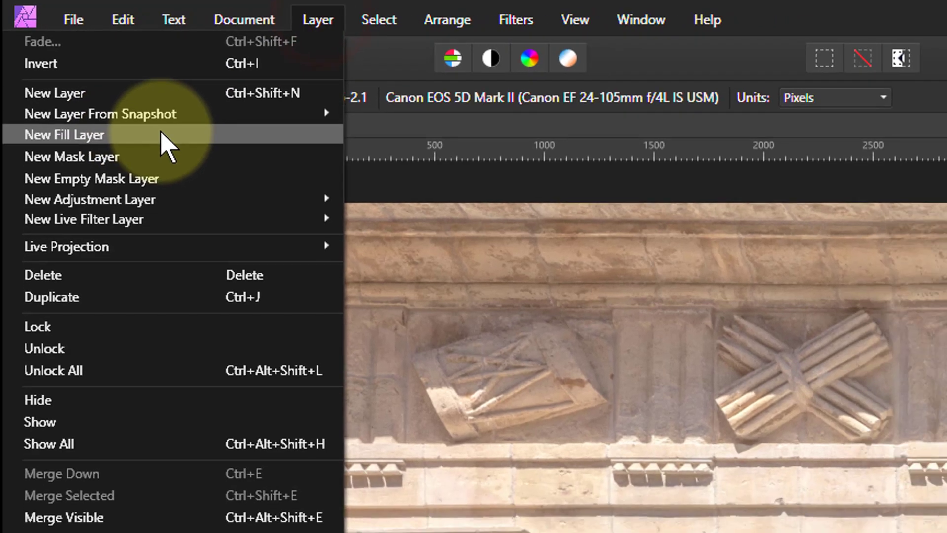
click(161, 135)
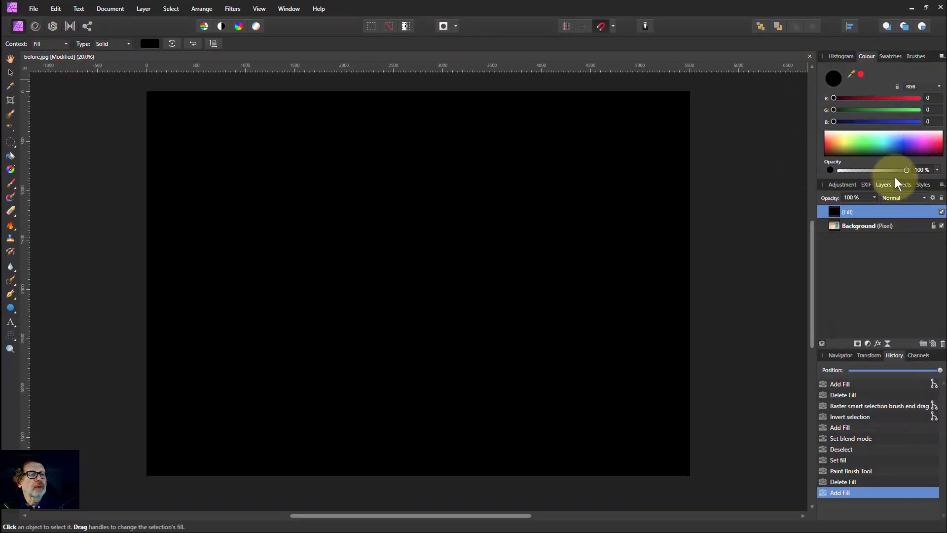
mouse_move(828, 140)
mouse_down()
mouse_move(916, 143)
mouse_move(828, 142)
mouse_up()
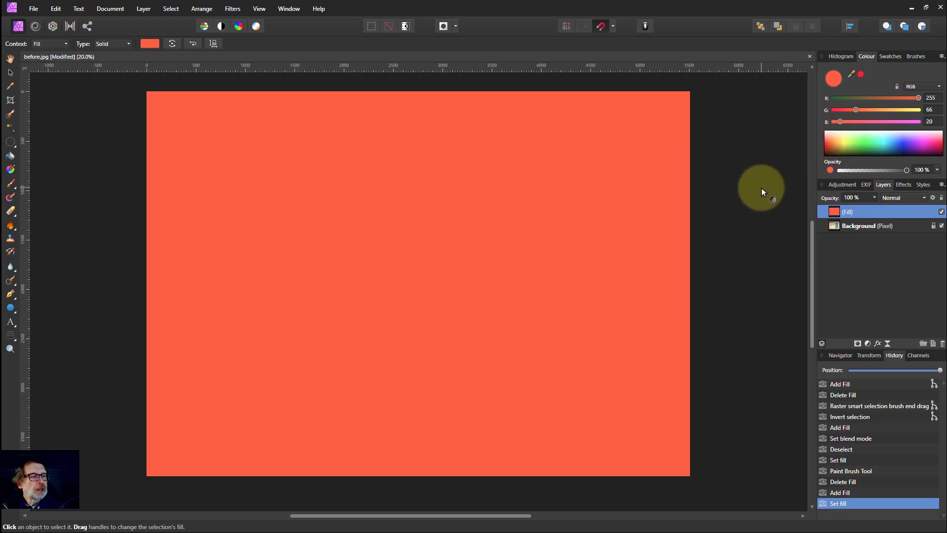
drag(874, 198, 940, 209)
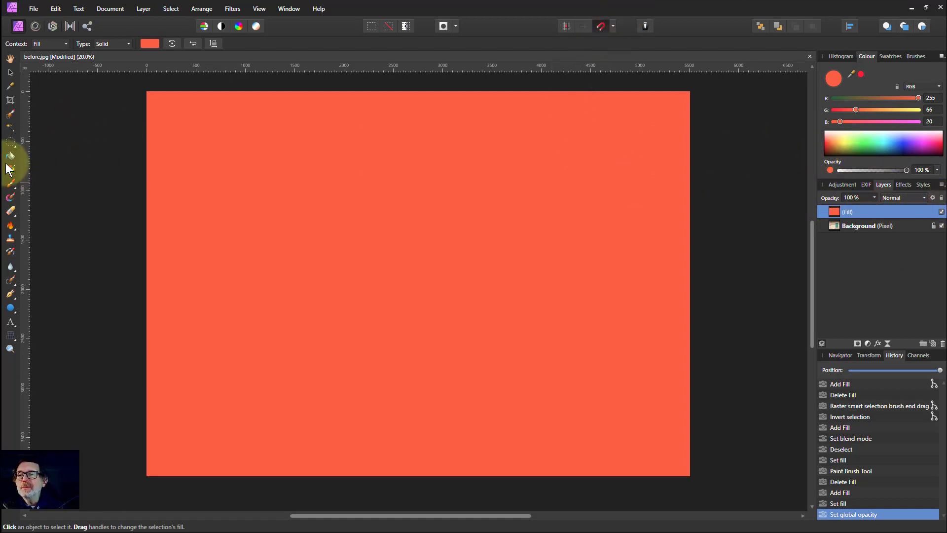
Step: Brush black on the fill to reveal the shutters, then repaint the wall area with white
click(10, 182)
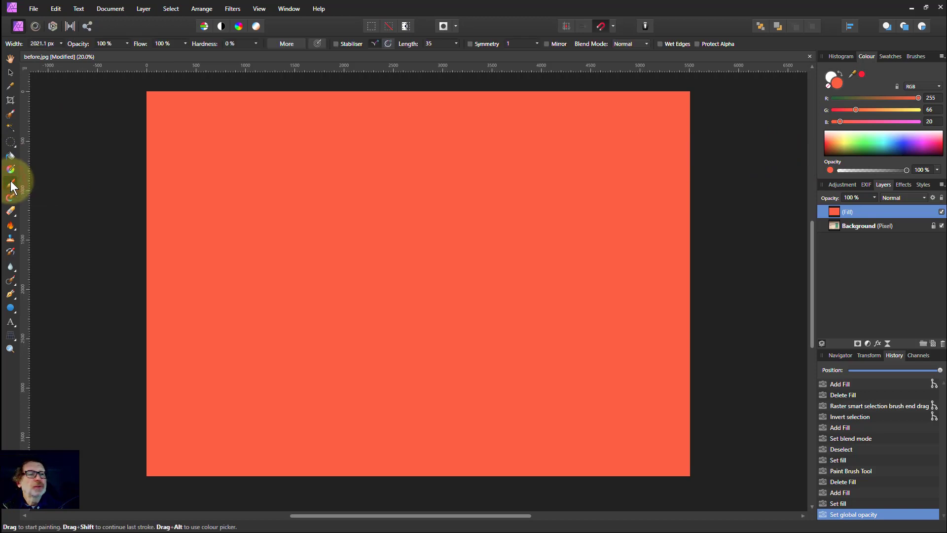
click(829, 85)
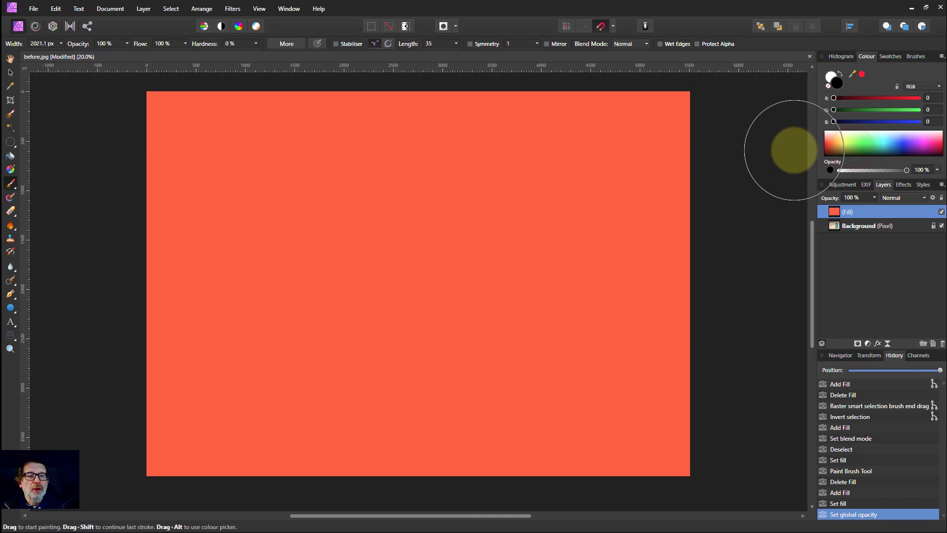
mouse_move(681, 236)
mouse_down()
mouse_move(493, 250)
mouse_move(520, 245)
mouse_move(517, 212)
mouse_move(560, 286)
mouse_move(414, 230)
mouse_move(401, 283)
mouse_move(522, 348)
mouse_move(434, 352)
mouse_move(444, 352)
mouse_up()
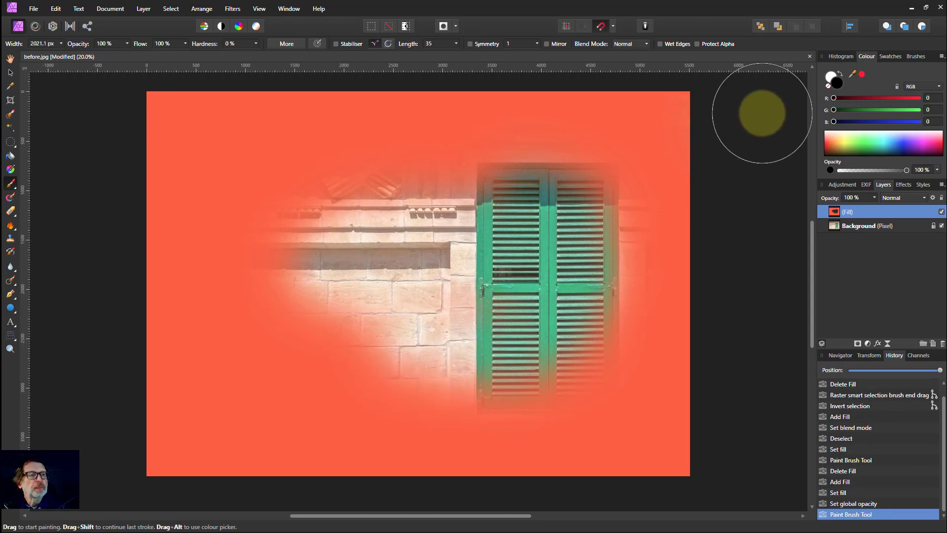
click(830, 76)
mouse_move(466, 219)
mouse_down()
mouse_move(350, 212)
mouse_move(301, 270)
mouse_move(314, 223)
mouse_move(499, 366)
mouse_move(425, 389)
mouse_move(435, 373)
mouse_move(589, 361)
mouse_move(609, 320)
mouse_move(617, 258)
mouse_move(557, 201)
mouse_move(623, 291)
mouse_move(571, 320)
mouse_move(610, 243)
mouse_move(559, 153)
mouse_move(513, 208)
mouse_move(247, 273)
mouse_move(366, 305)
mouse_up()
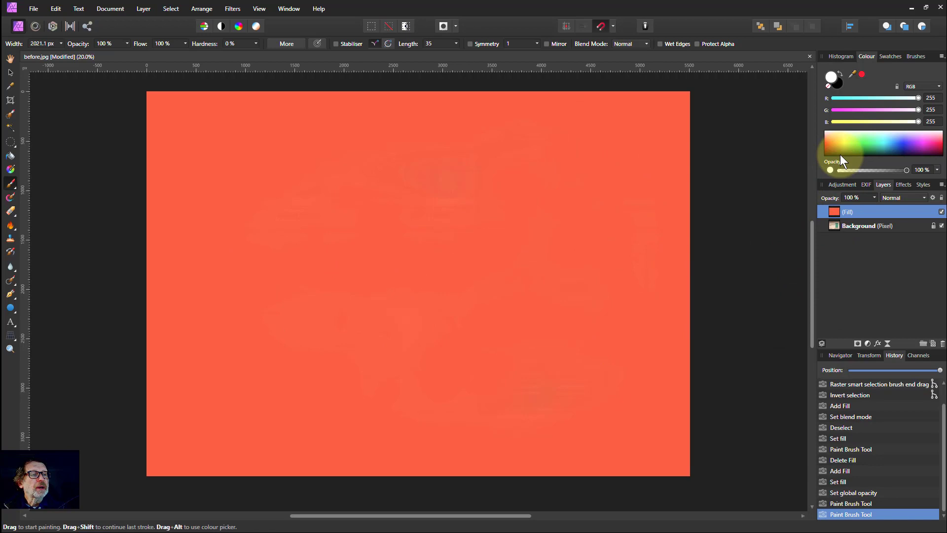
Step: Change the paint colour to orange, then delete the Fill layer
mouse_move(833, 144)
mouse_down()
mouse_move(933, 144)
mouse_move(831, 143)
mouse_up()
mouse_move(515, 291)
mouse_down()
mouse_move(483, 284)
mouse_move(530, 302)
mouse_move(497, 316)
mouse_move(495, 307)
mouse_move(504, 332)
mouse_move(475, 315)
mouse_up()
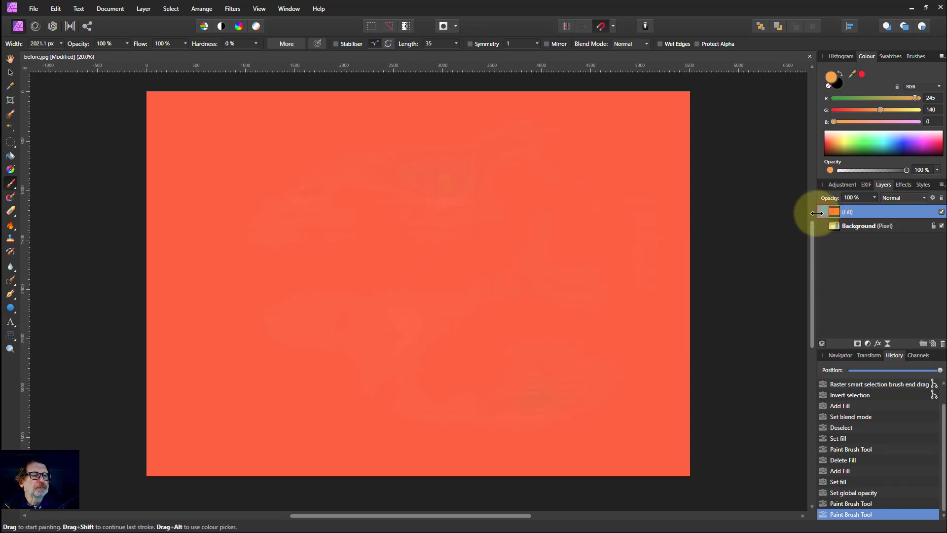
click(942, 344)
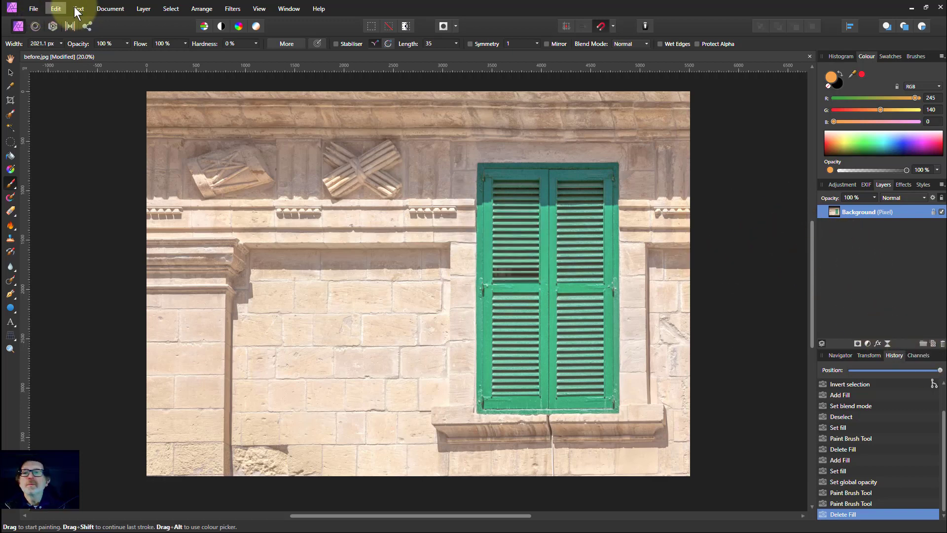
Step: Add a black fill layer, hide it, and make the Background layer active
click(138, 11)
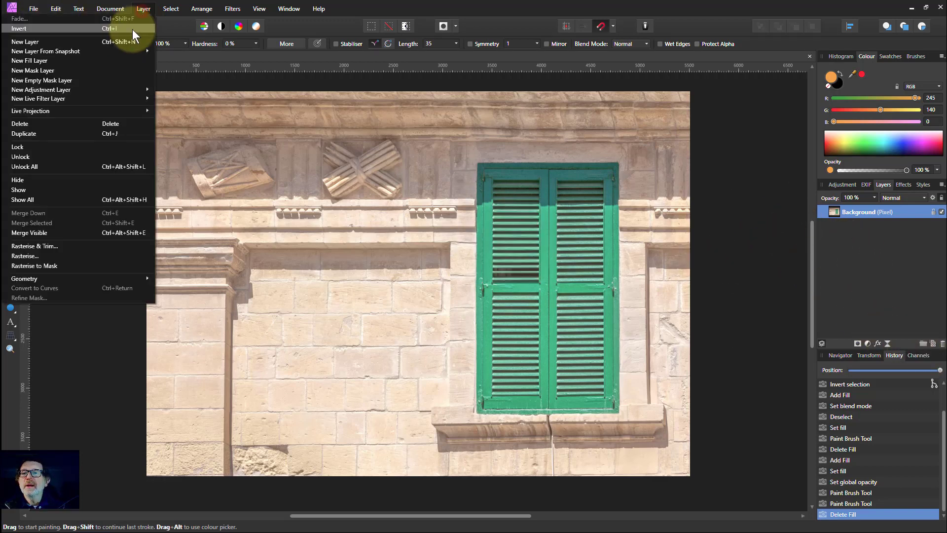
click(82, 61)
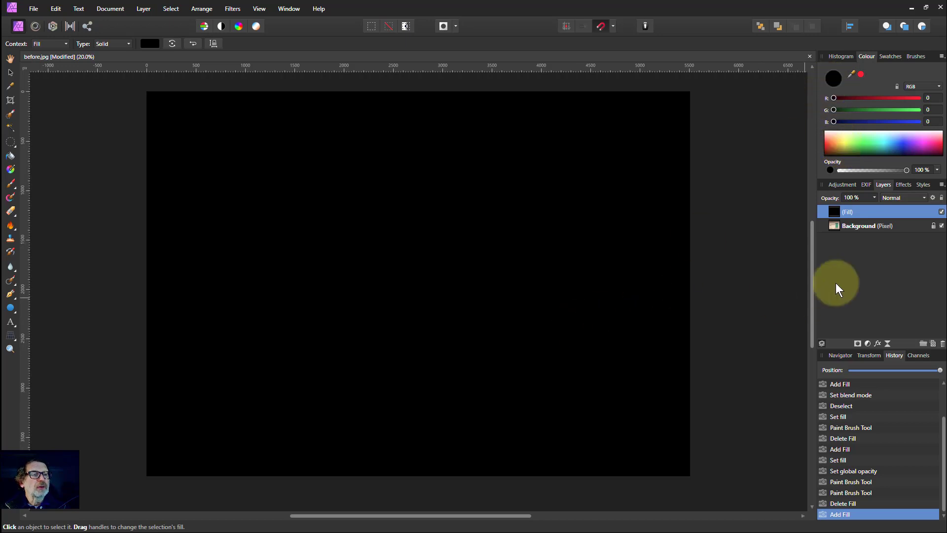
click(941, 212)
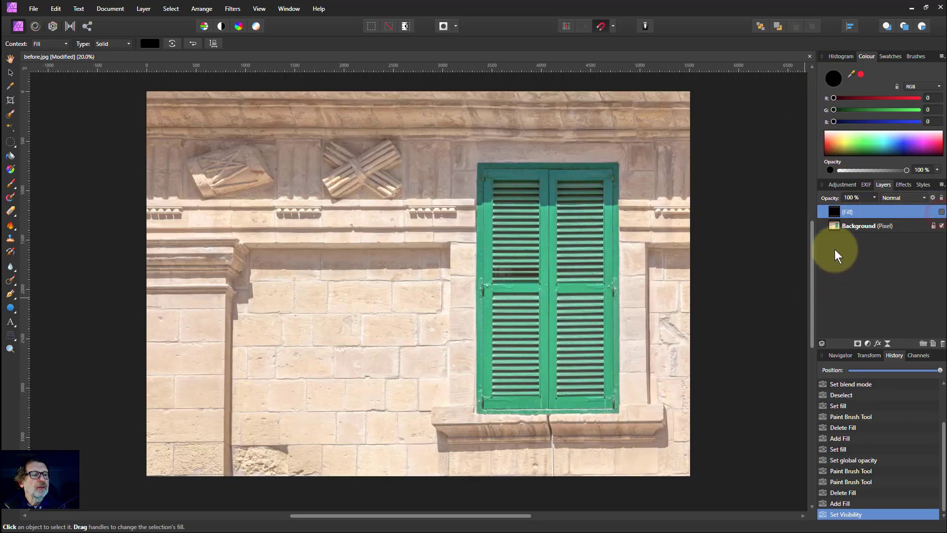
click(836, 225)
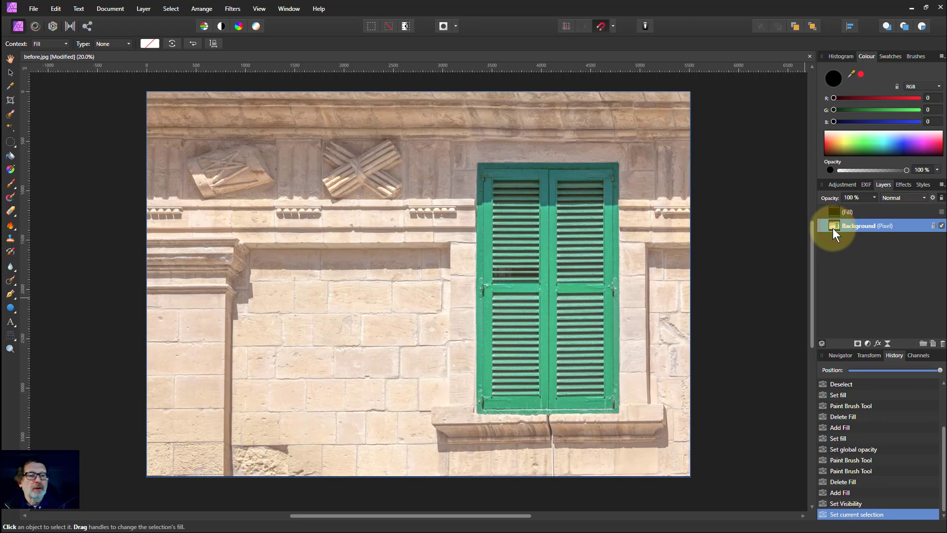
Step: Brush a selection over the upper and lower shutters, subtract the window sill, then activate the Fill layer
click(12, 112)
mouse_move(501, 185)
mouse_down()
mouse_move(569, 191)
mouse_move(574, 253)
mouse_move(547, 216)
mouse_move(528, 215)
mouse_move(526, 244)
mouse_move(494, 203)
mouse_move(509, 254)
mouse_move(514, 384)
mouse_move(597, 386)
mouse_move(584, 330)
mouse_up()
drag(580, 256, 547, 384)
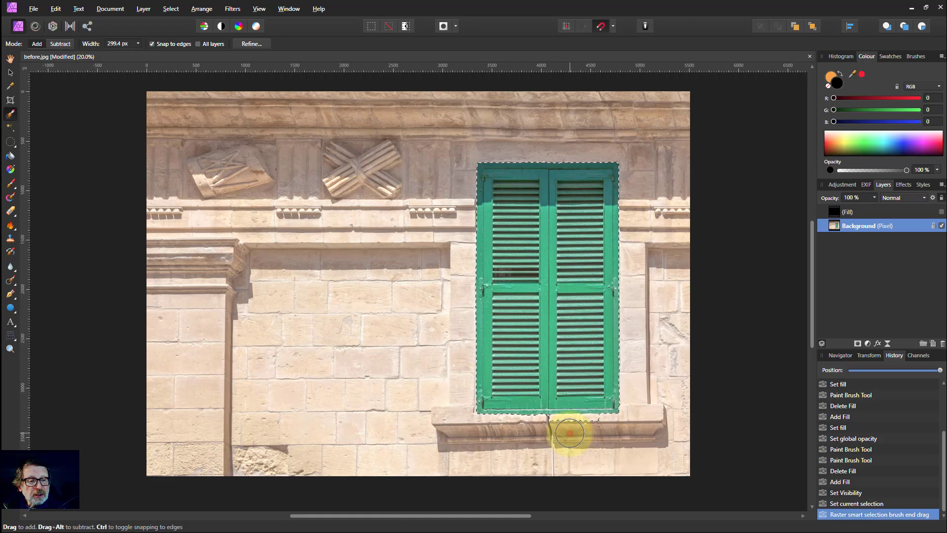
drag(570, 433, 649, 429)
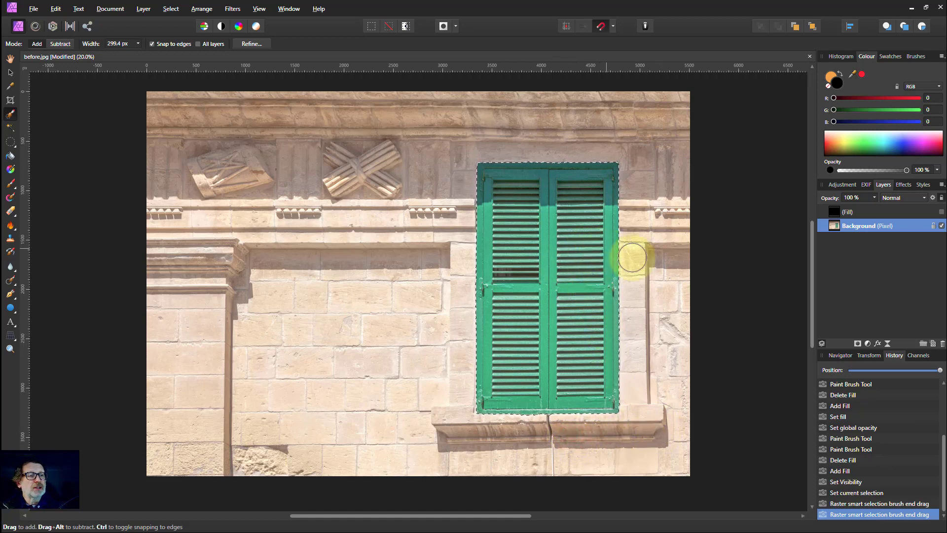
click(842, 211)
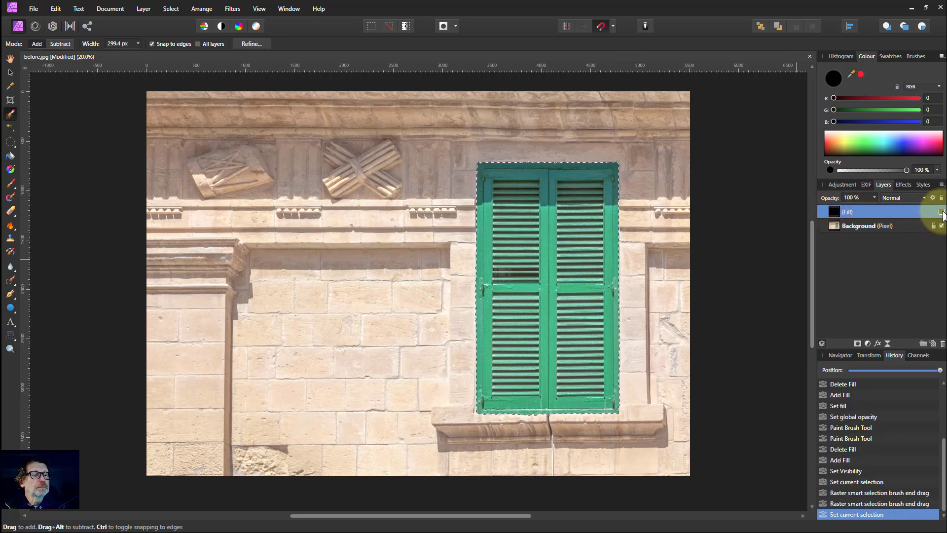
Step: Show the fill layer again, colour it yellow, and lower its opacity below 81%
click(941, 212)
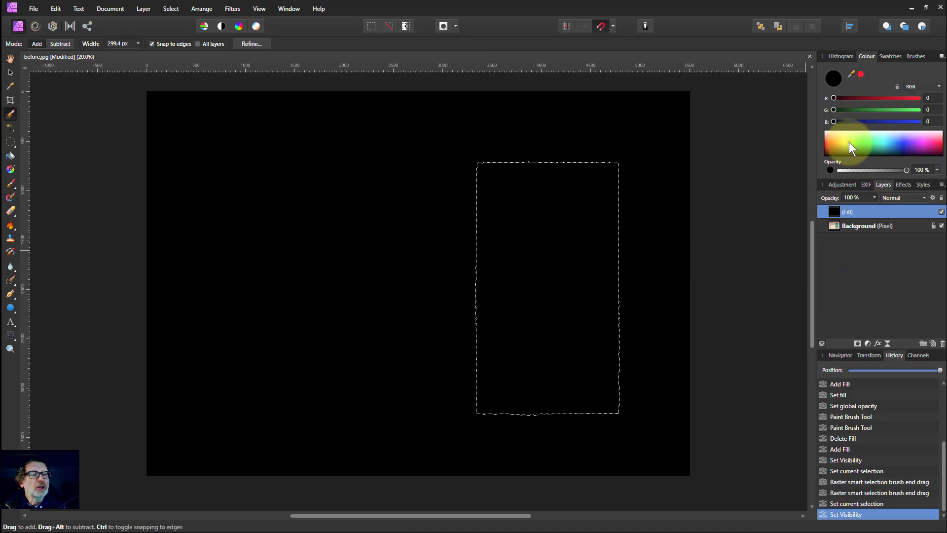
drag(848, 142, 862, 166)
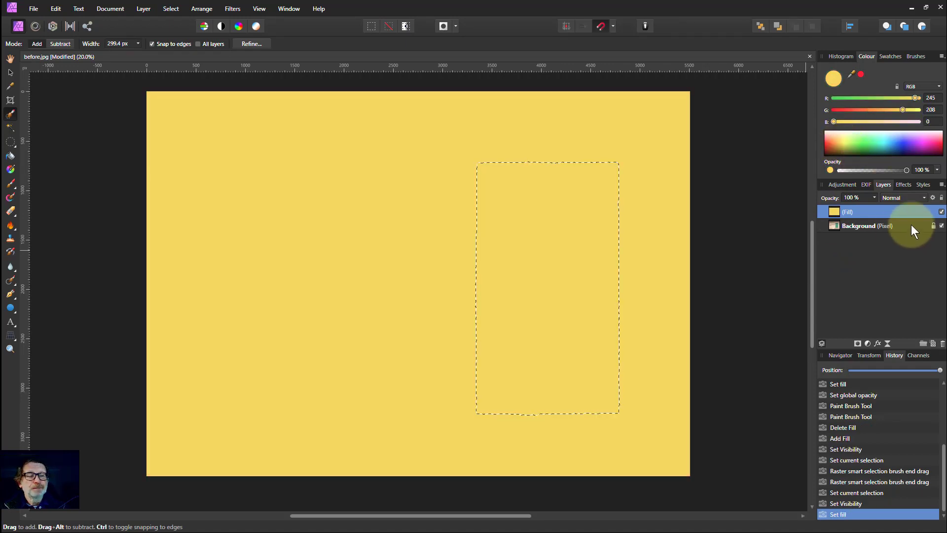
click(875, 198)
drag(855, 209, 860, 208)
click(875, 197)
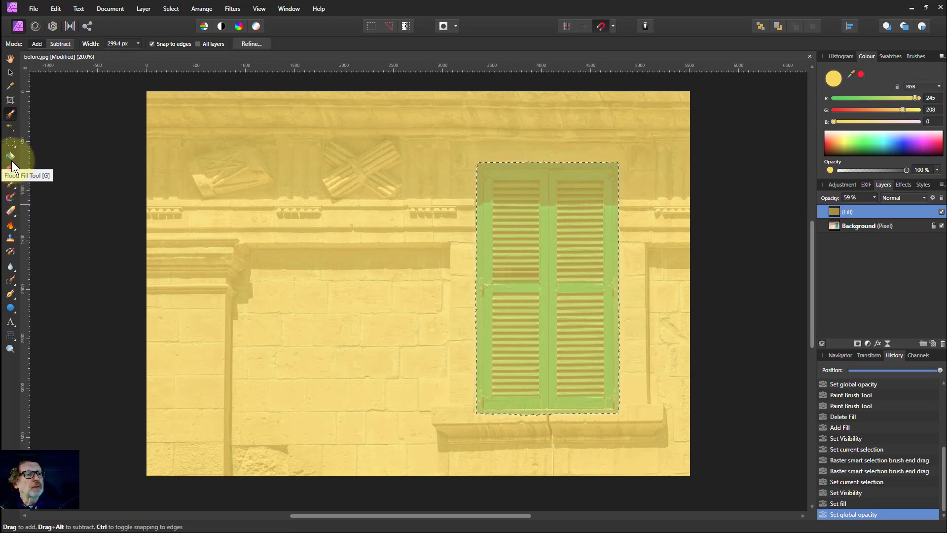
Step: Paint black over the shutters with the Paint Brush, then delete the yellow Fill layer
click(13, 191)
click(50, 184)
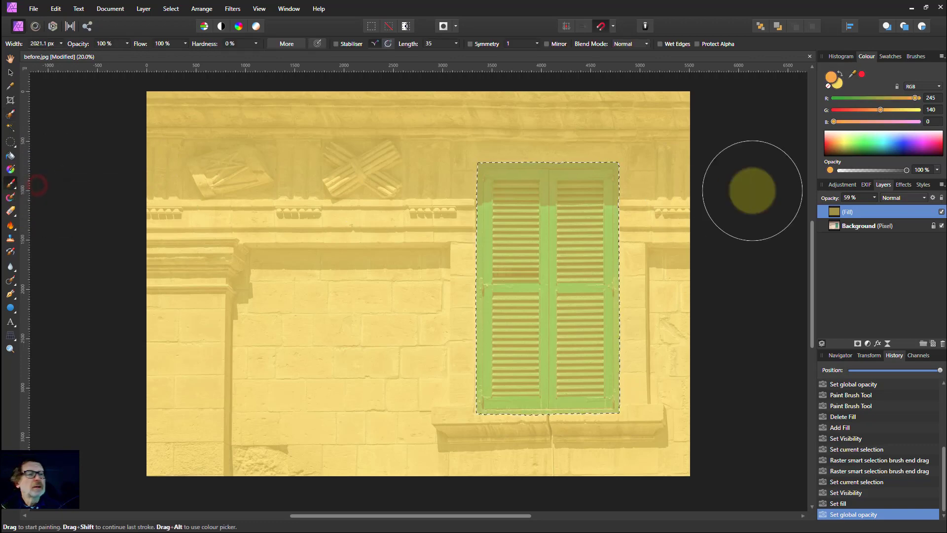
click(844, 155)
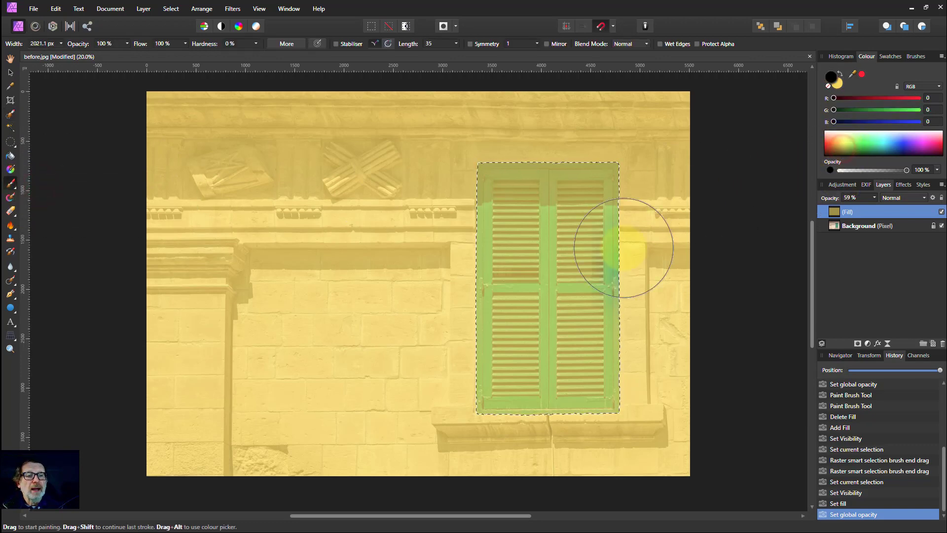
drag(637, 199, 483, 193)
mouse_move(754, 269)
mouse_down()
mouse_move(562, 293)
mouse_move(627, 355)
mouse_move(515, 419)
mouse_move(481, 374)
mouse_move(496, 174)
mouse_move(450, 443)
mouse_move(471, 346)
mouse_move(636, 457)
mouse_up()
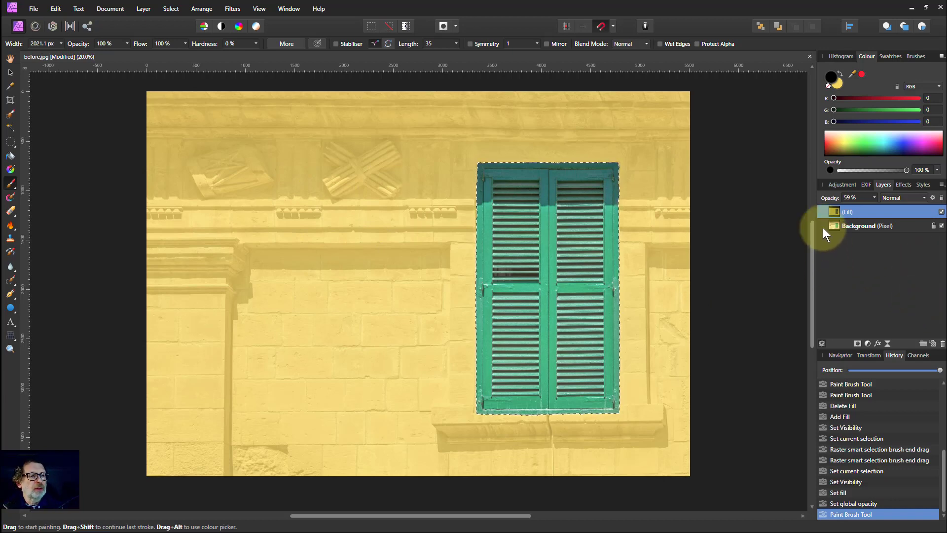
click(942, 343)
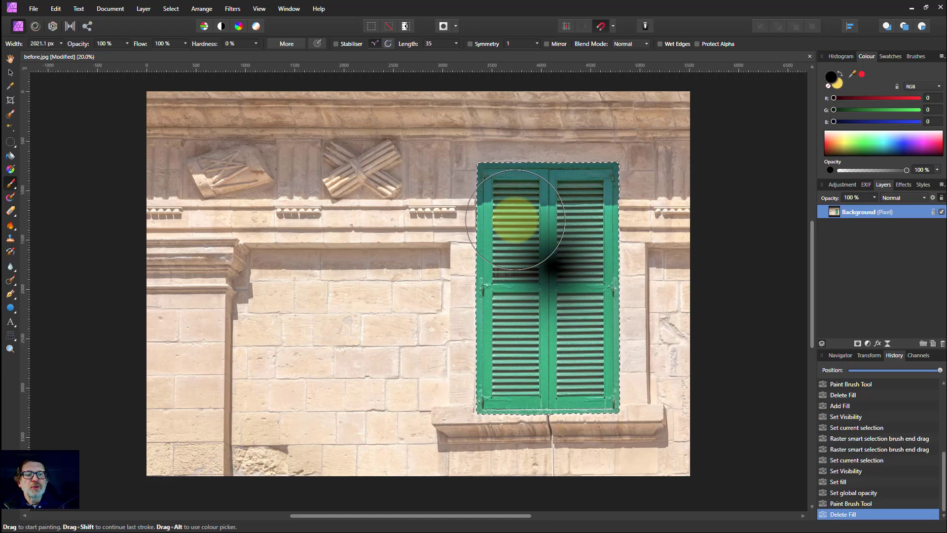
Step: Add a solid yellow fill layer (RGB 245, 208, 0) over the selected shutters
click(143, 9)
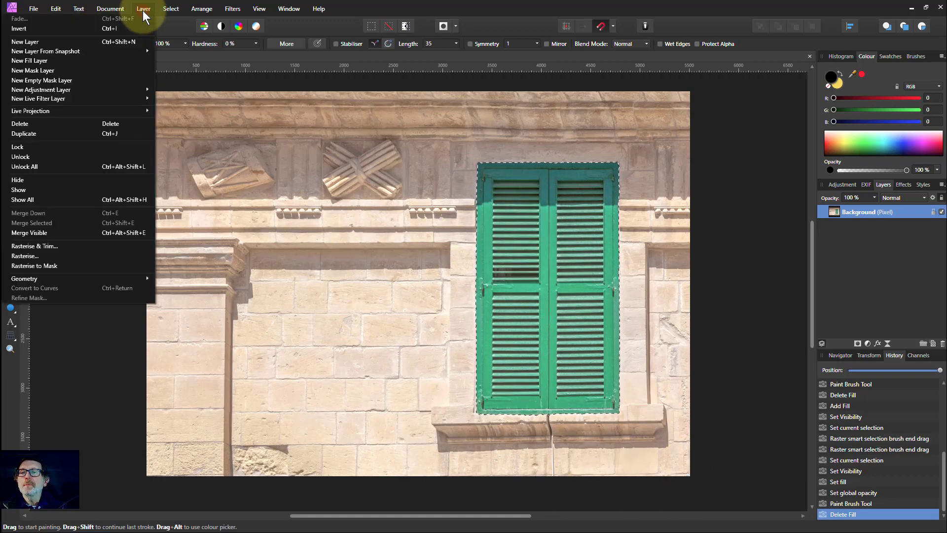
click(108, 61)
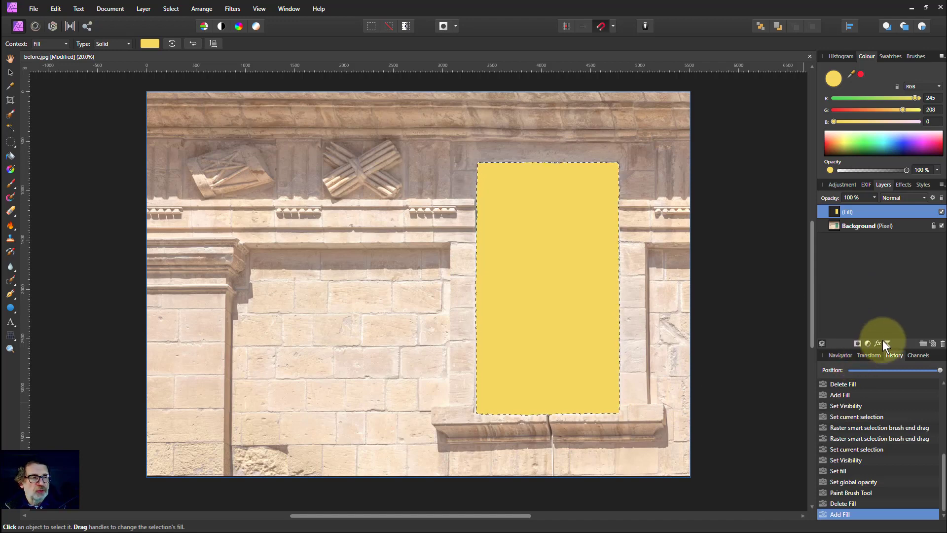
Step: Set the shutter fill to Colour blend, tint it olive gold, then delete that fill layer
click(897, 198)
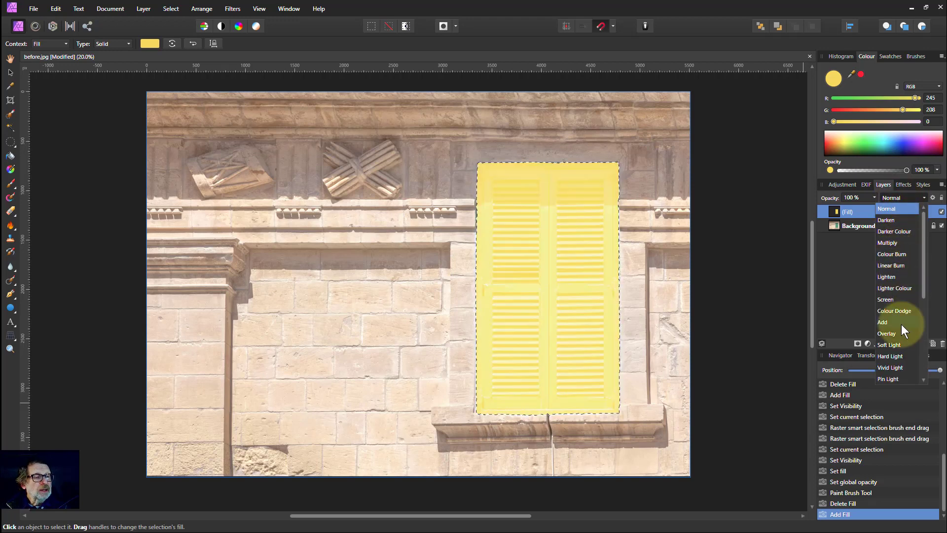
scroll(902, 325, down, 4)
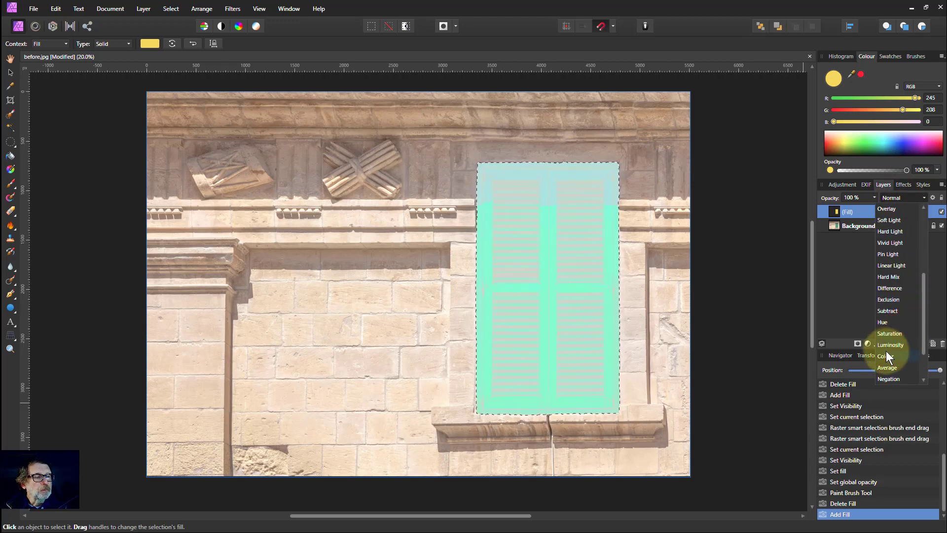
click(885, 356)
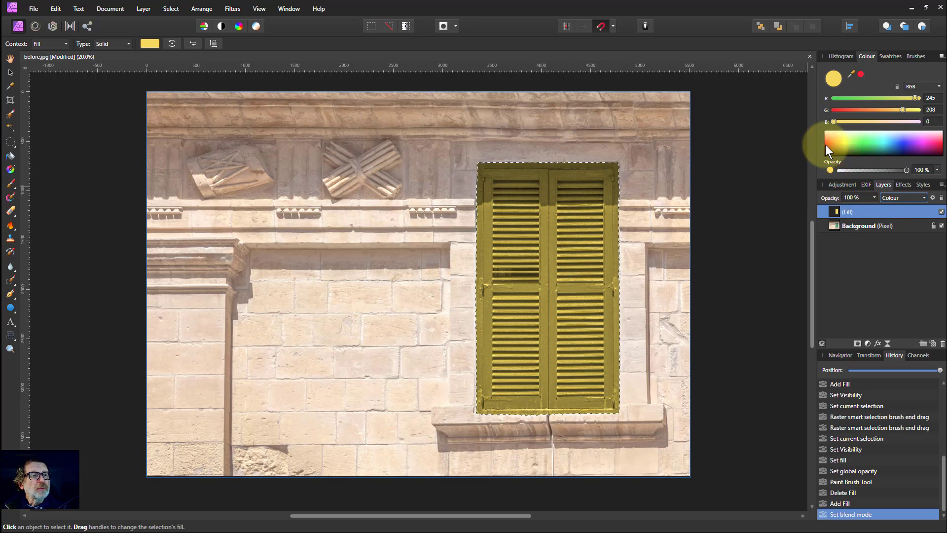
mouse_move(827, 147)
mouse_down()
mouse_move(935, 143)
mouse_move(836, 141)
mouse_move(904, 141)
mouse_move(843, 152)
mouse_move(863, 153)
mouse_move(917, 144)
mouse_move(895, 147)
mouse_move(883, 130)
mouse_move(890, 161)
mouse_move(840, 145)
mouse_up()
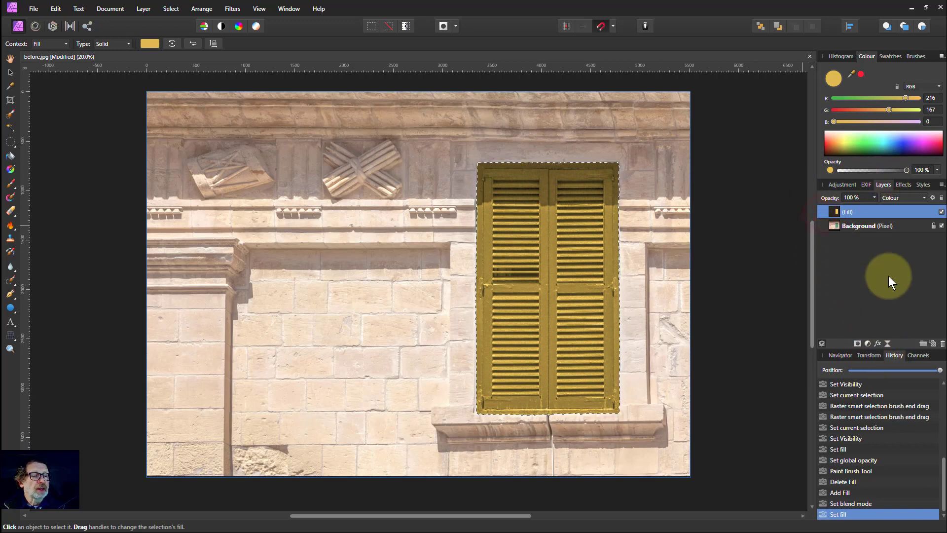
click(942, 343)
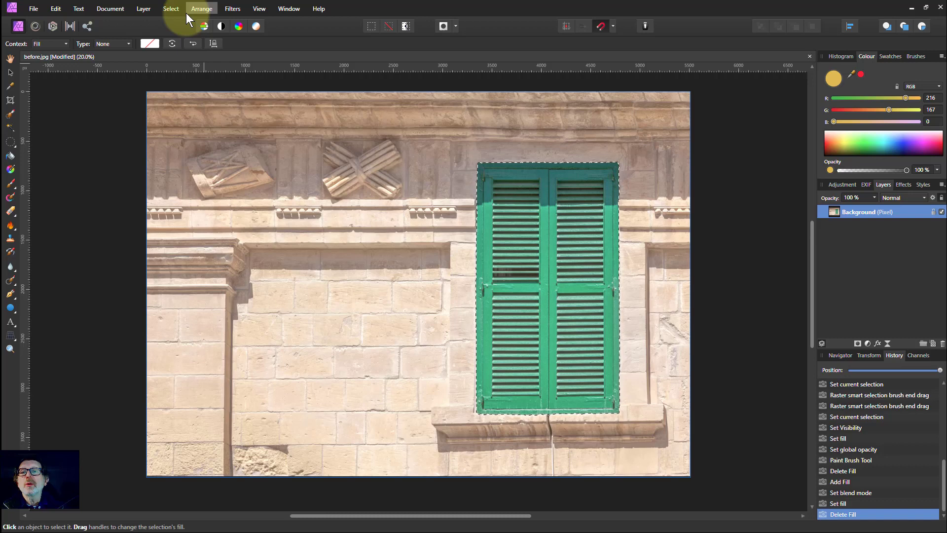
Step: Invert the selection to the wall and add a gold fill layer (RGB 216, 167, 0) over it
click(171, 10)
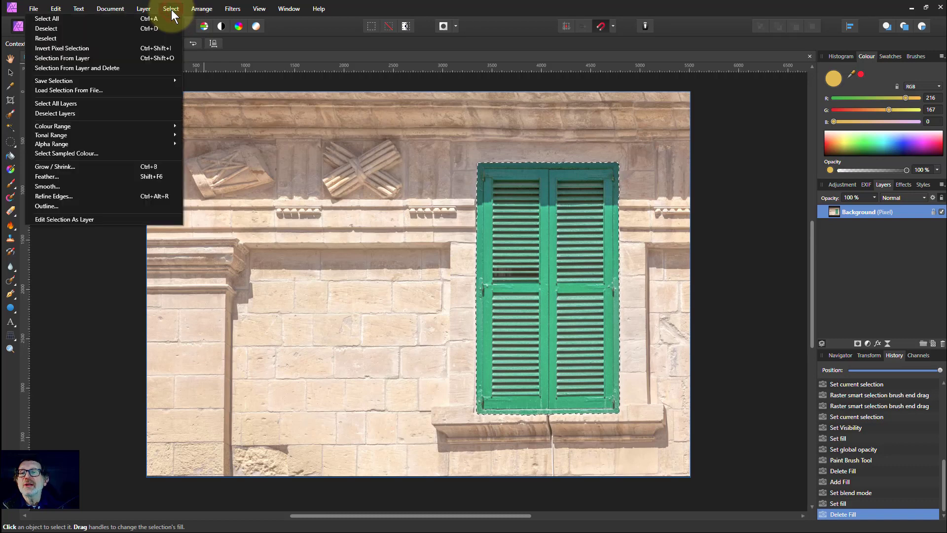
click(143, 48)
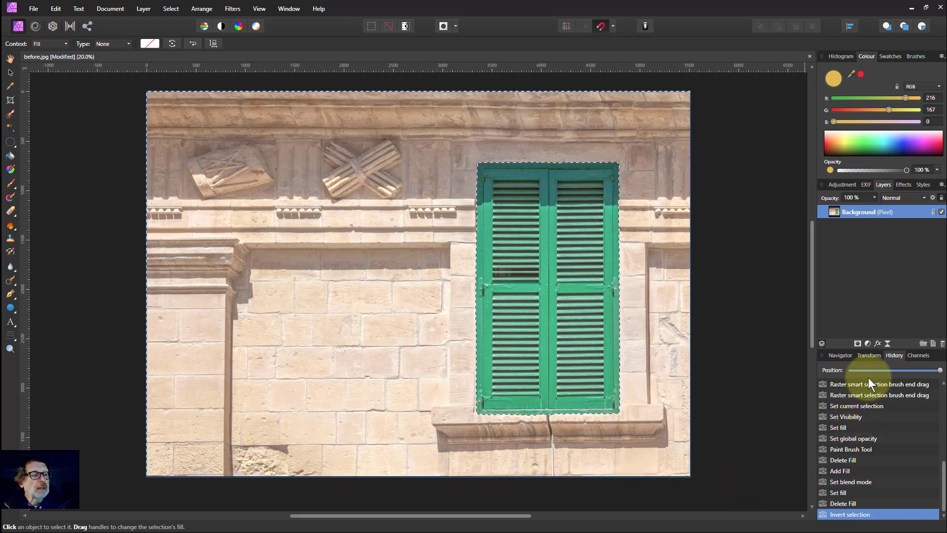
click(143, 9)
click(94, 60)
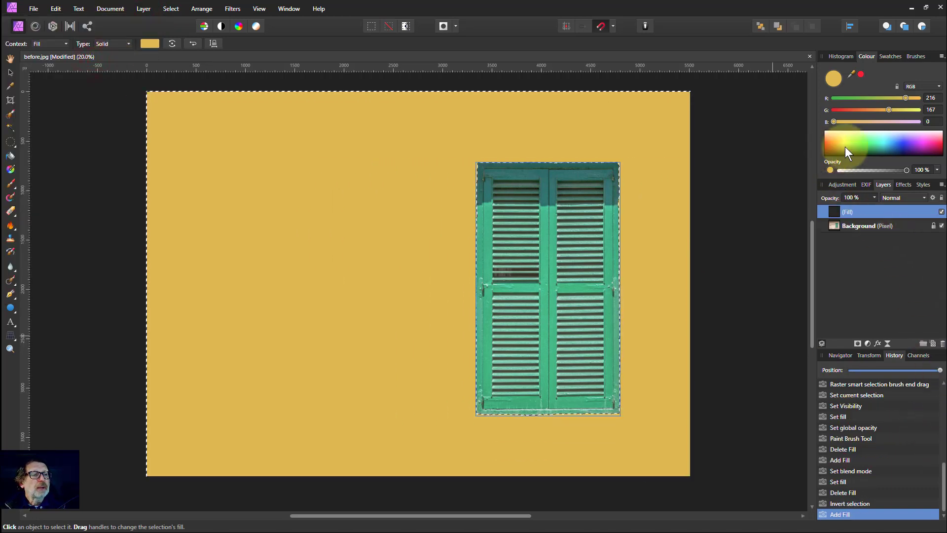
Step: Make the wall fill black in Colour blend mode, then deselect with Ctrl+D
drag(844, 144, 859, 187)
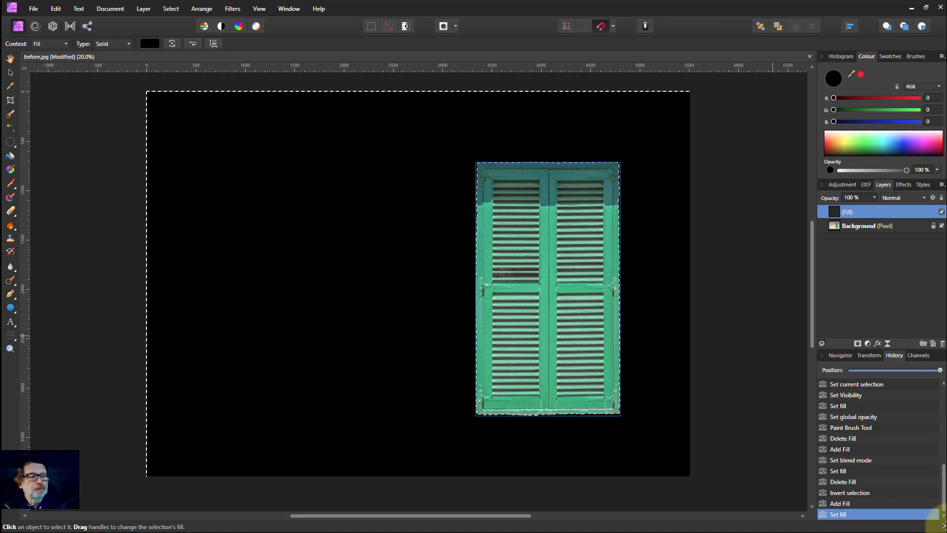
click(901, 198)
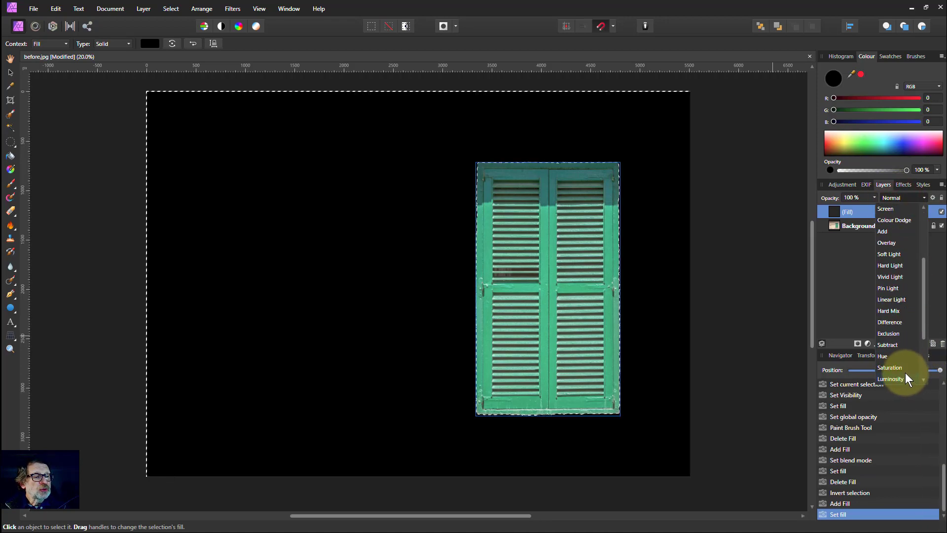
scroll(903, 370, down, 2)
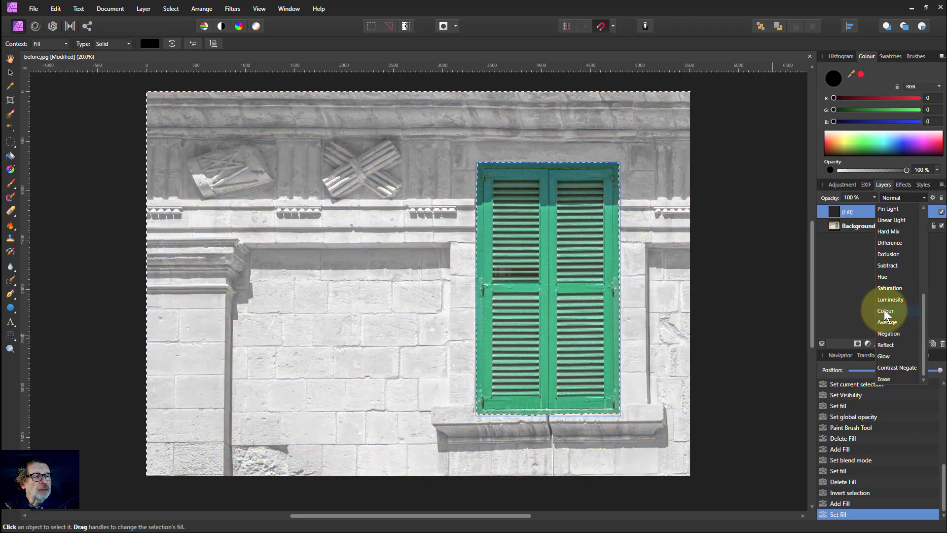
click(885, 311)
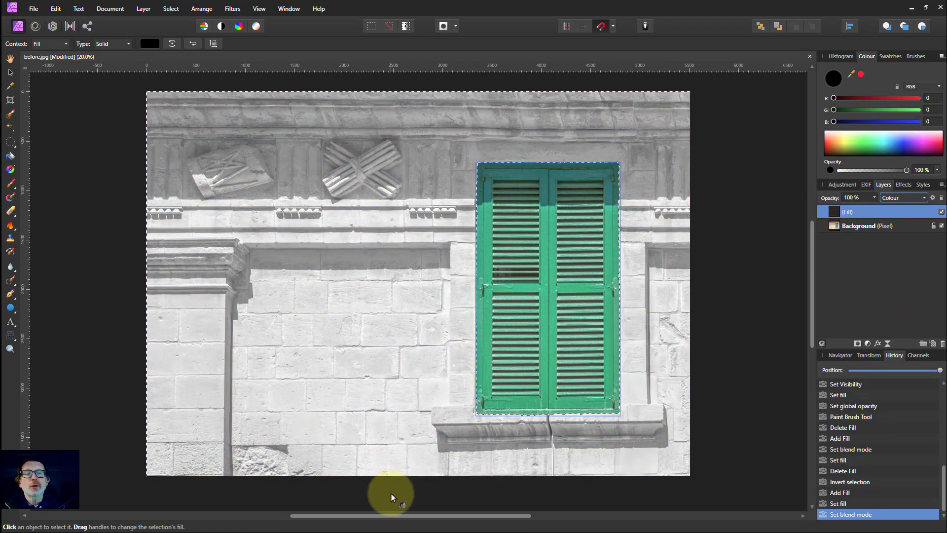
key(ctrl+d)
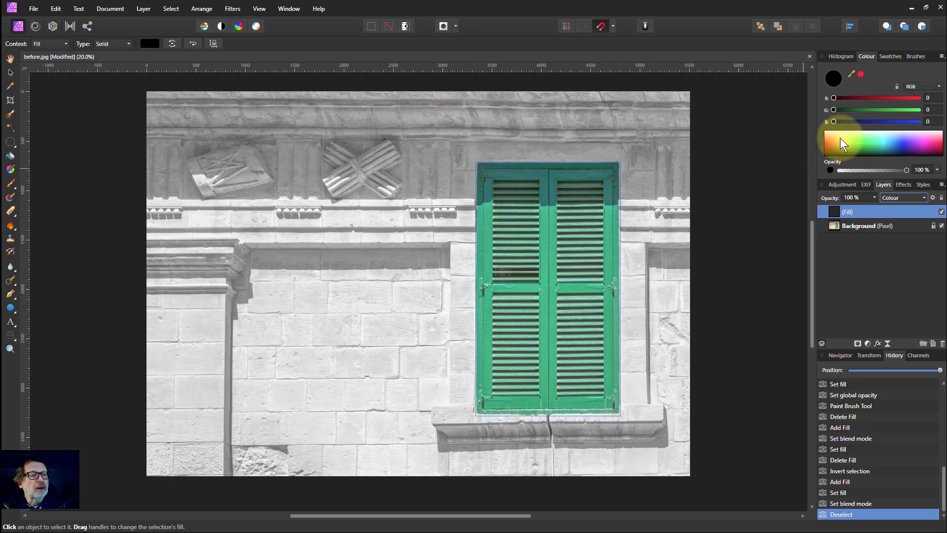
Step: Recolour the wall fill to salmon red (RGB 255, 137, 128)
mouse_move(840, 138)
mouse_down()
mouse_move(919, 150)
mouse_move(875, 152)
mouse_move(845, 136)
mouse_move(844, 147)
mouse_move(844, 125)
mouse_move(844, 221)
mouse_move(844, 138)
mouse_move(825, 138)
mouse_up()
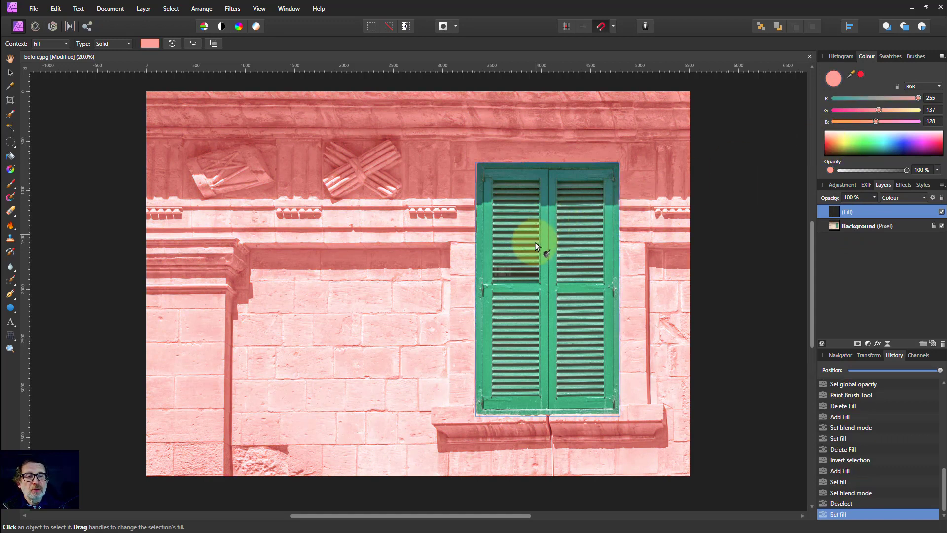